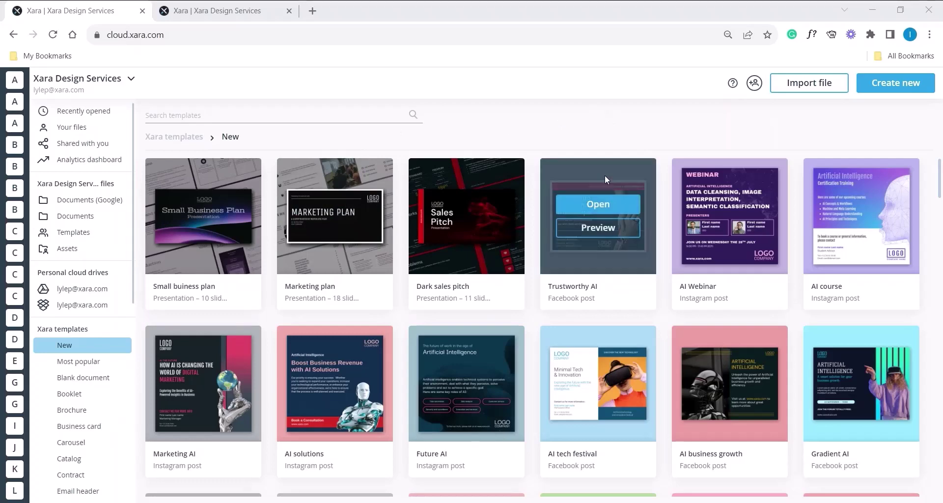
# - Switch to the Trustworthy AI webinar post editor and bring up its Brand options
pyautogui.click(207, 10)
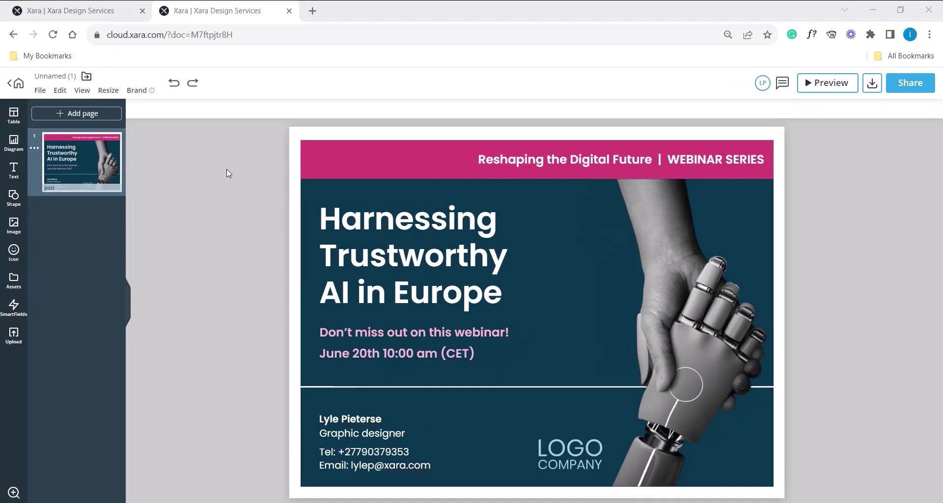
pyautogui.click(136, 89)
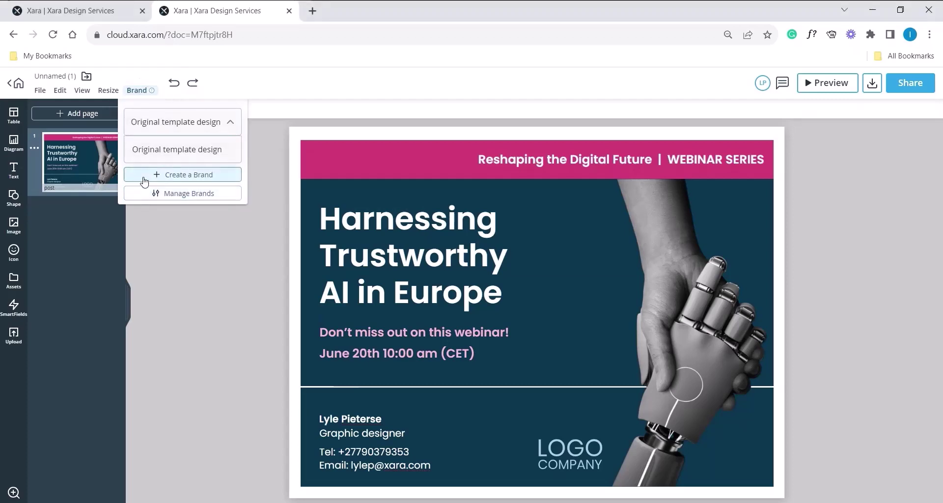
# - Create a new brand with xara.com as the business website and generate its brandbook
pyautogui.click(186, 177)
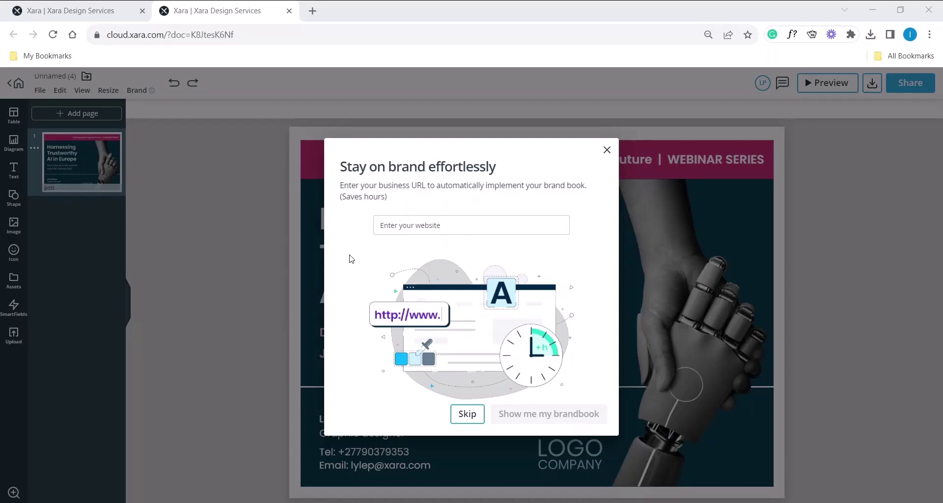
pyautogui.click(382, 226)
pyautogui.write('xara')
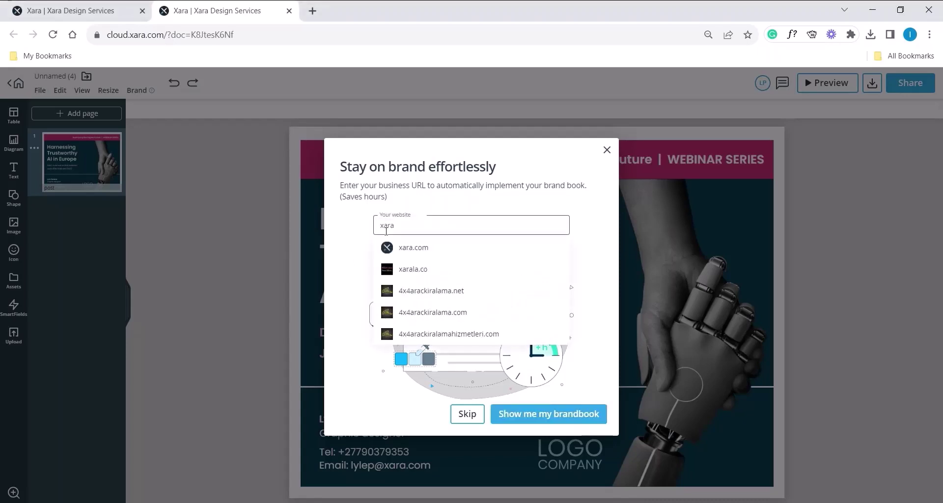
pyautogui.click(432, 250)
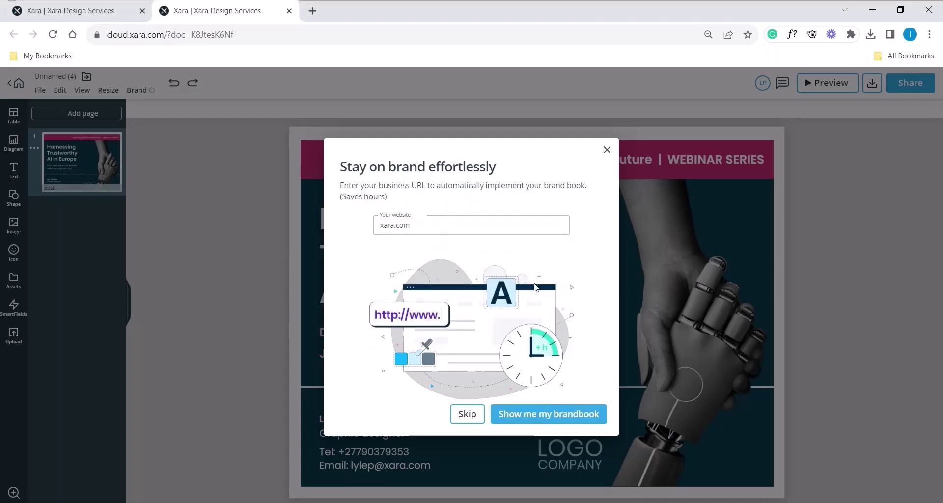
pyautogui.click(585, 423)
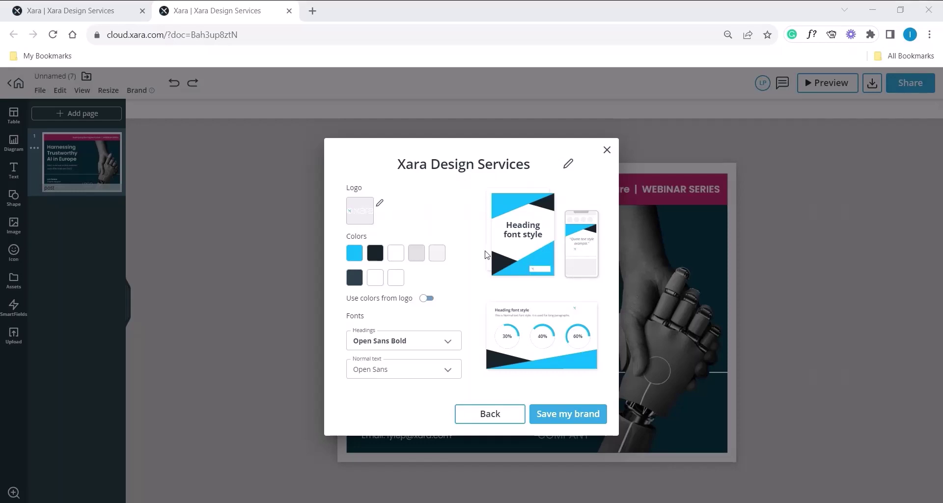
# - Retitle the brand from Xara Design Services to 'Brand 1'
pyautogui.click(466, 162)
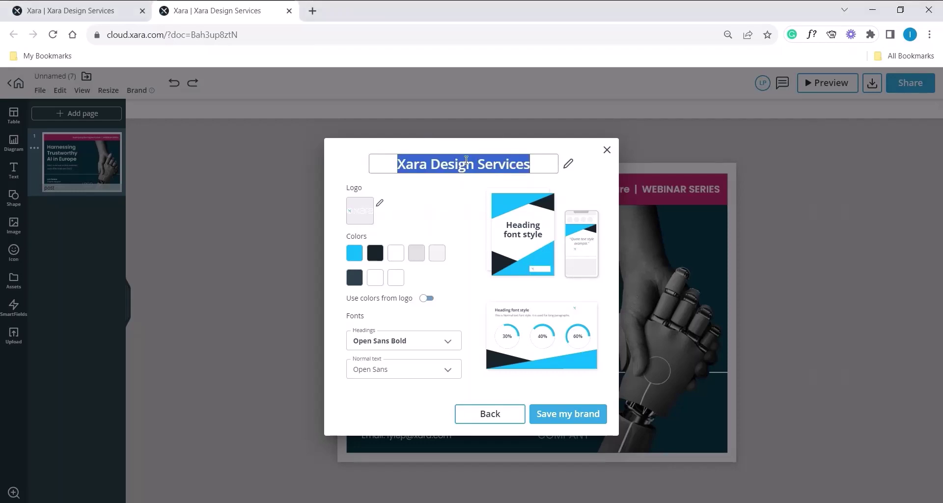
pyautogui.write('Brand ')
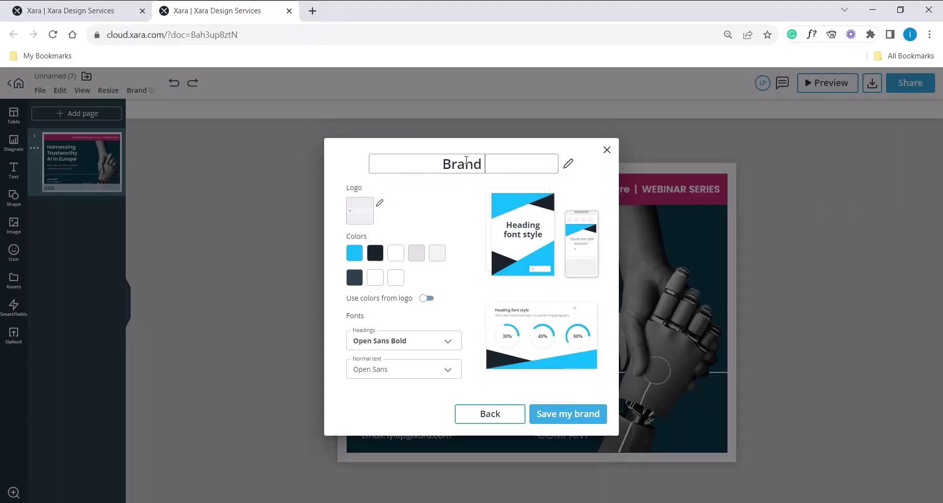
pyautogui.write('1')
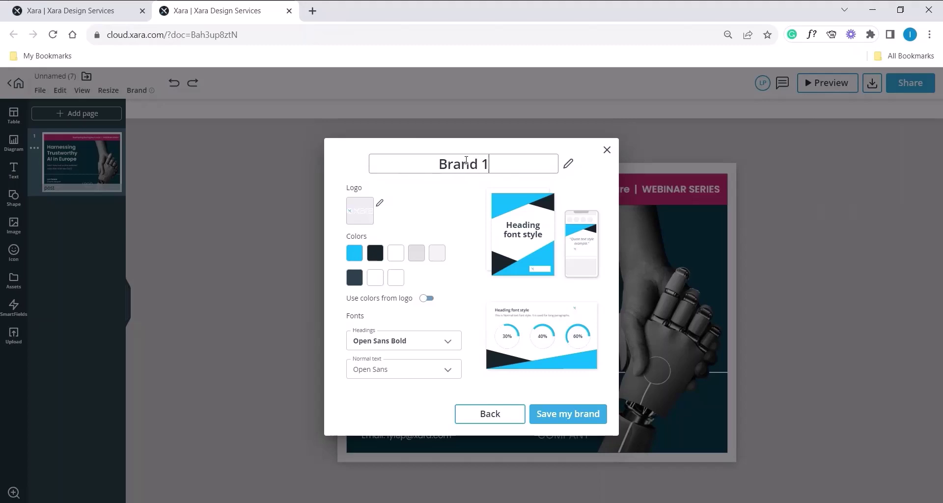
# - Use xara.png as Brand 1's logo and derive the palette colours from it
pyautogui.click(439, 208)
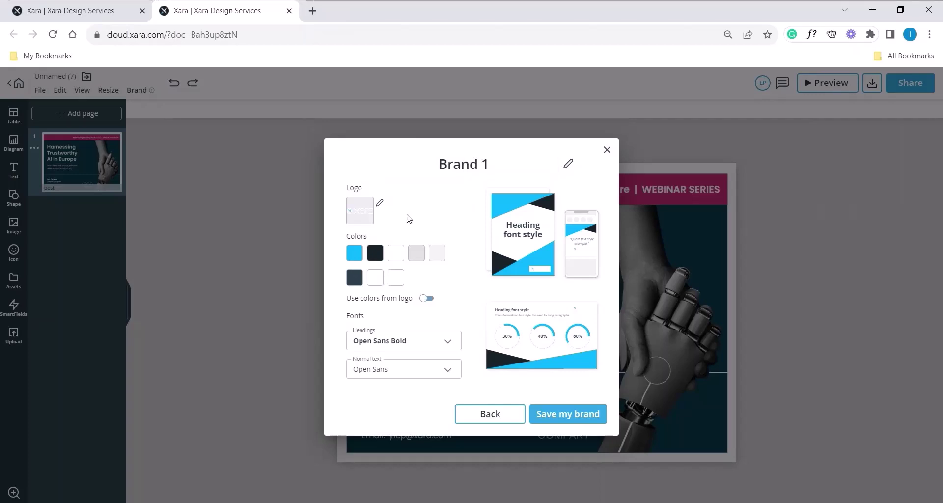
pyautogui.click(381, 206)
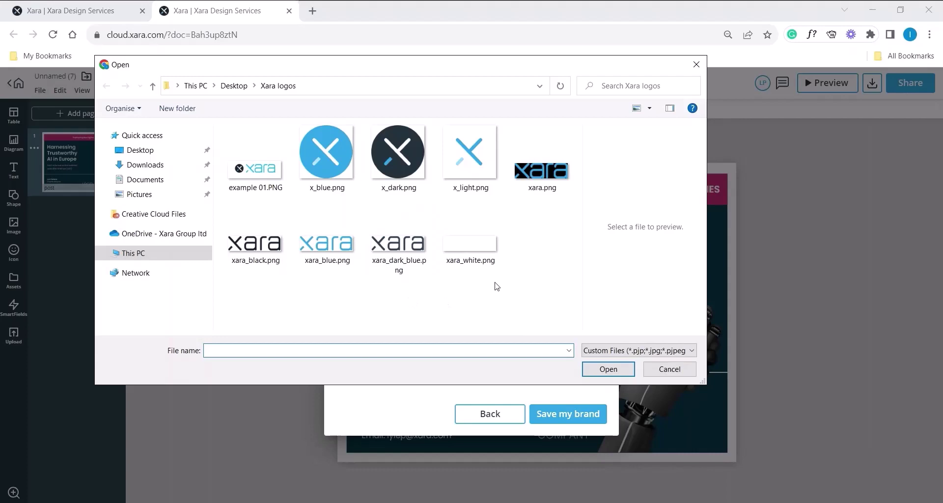
pyautogui.click(540, 164)
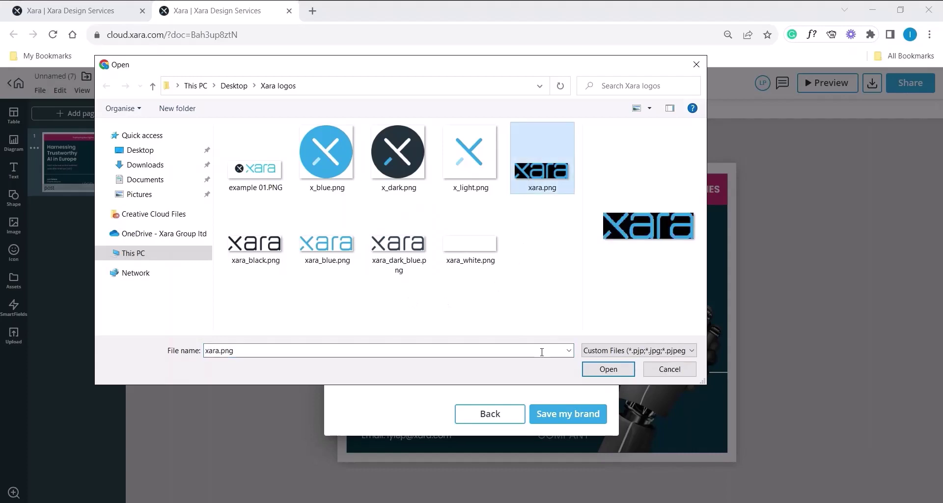
pyautogui.click(608, 370)
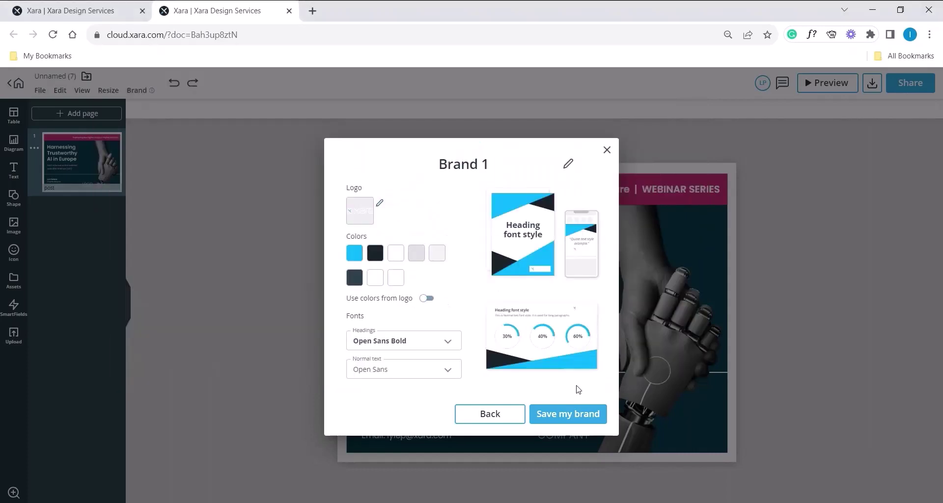
pyautogui.click(456, 301)
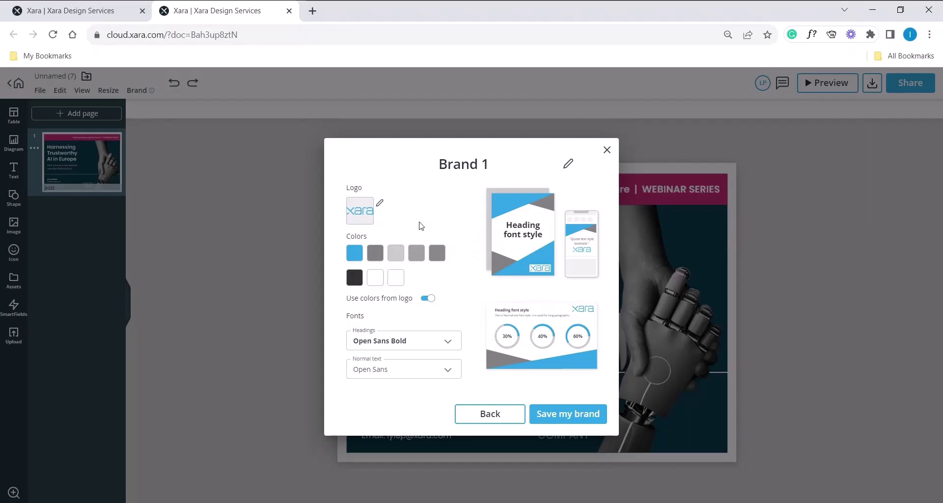
# - Change the second palette colour from grey to bright teal #25c3c9 and save it
pyautogui.click(375, 254)
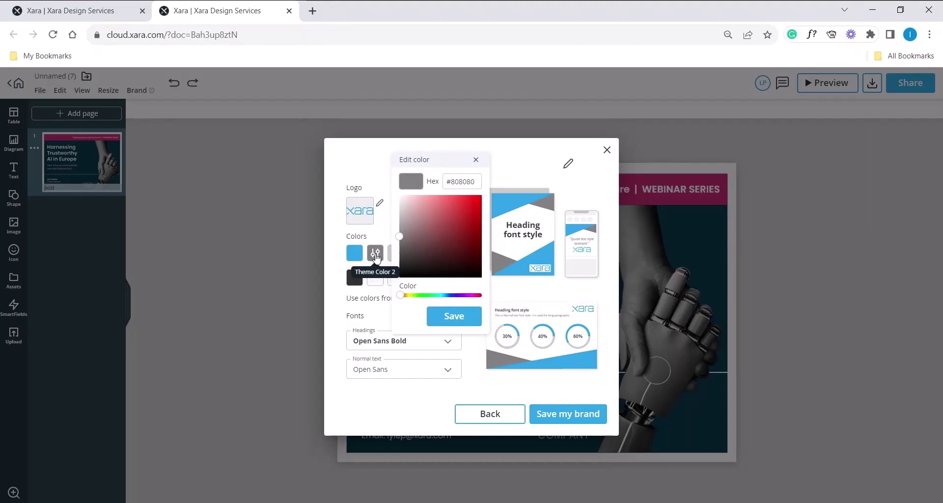
pyautogui.click(460, 182)
pyautogui.click(443, 296)
pyautogui.click(465, 219)
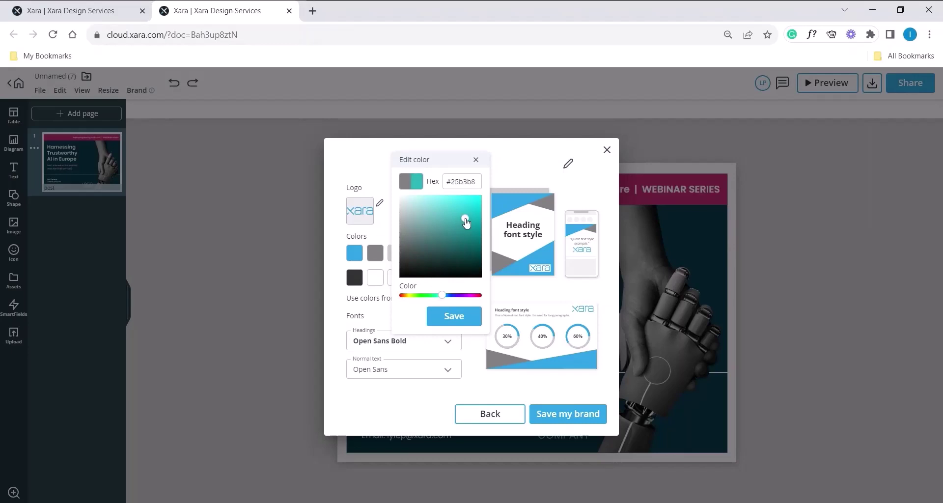
pyautogui.moveTo(466, 220); pyautogui.dragTo(467, 214)
pyautogui.click(451, 322)
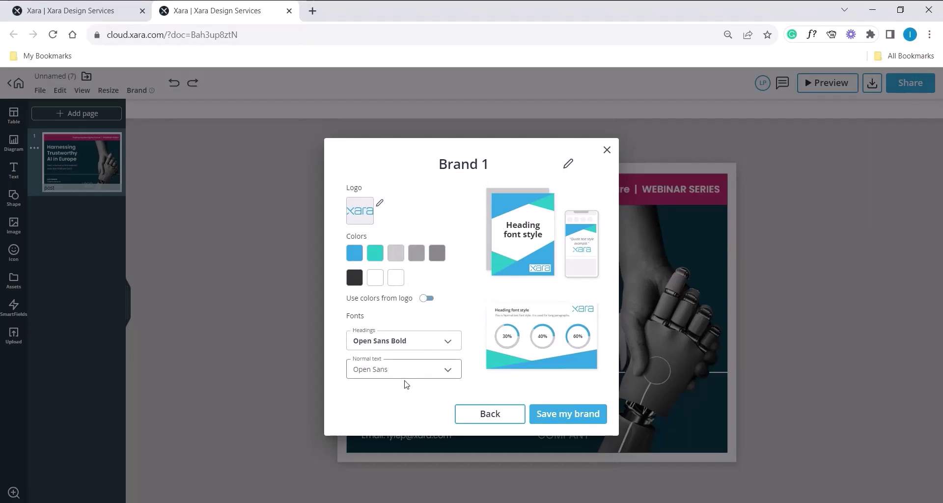
# - Set Poppins for headings and Lato for normal text, then save Brand 1
pyautogui.click(448, 342)
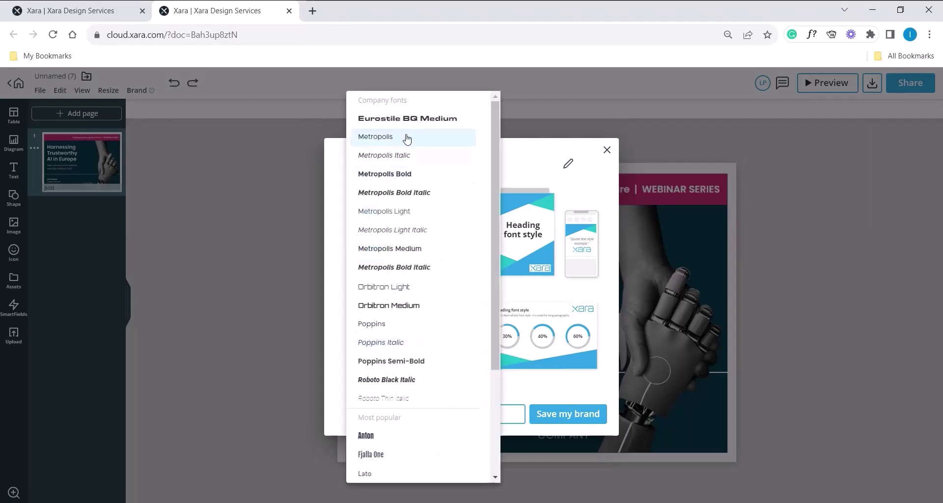
pyautogui.scroll(-3, 437, 374)
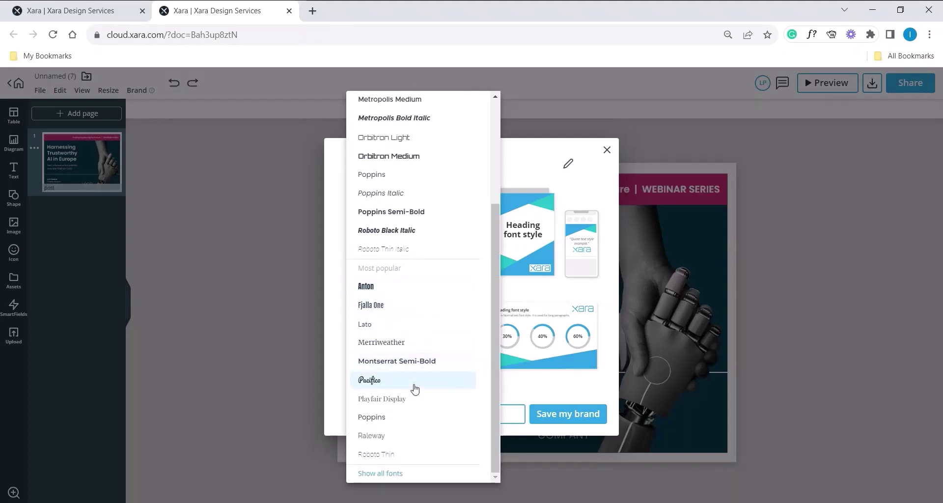
pyautogui.click(413, 417)
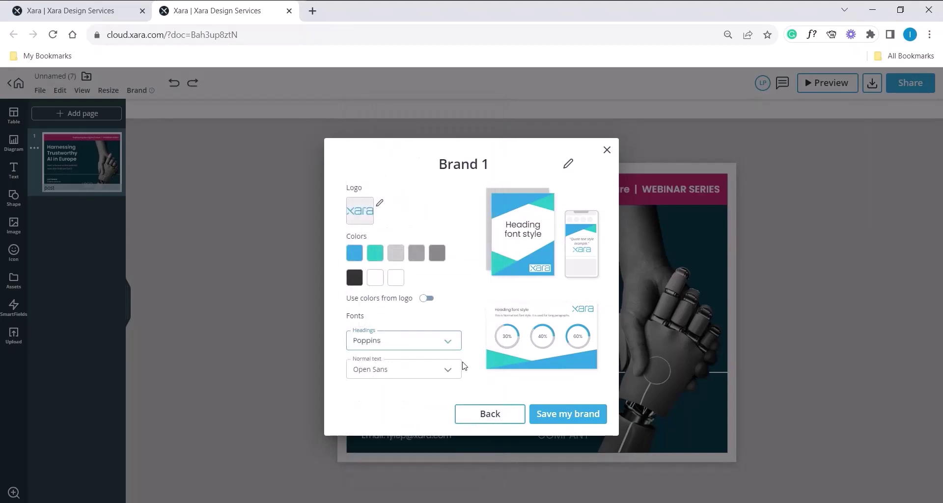
pyautogui.click(419, 372)
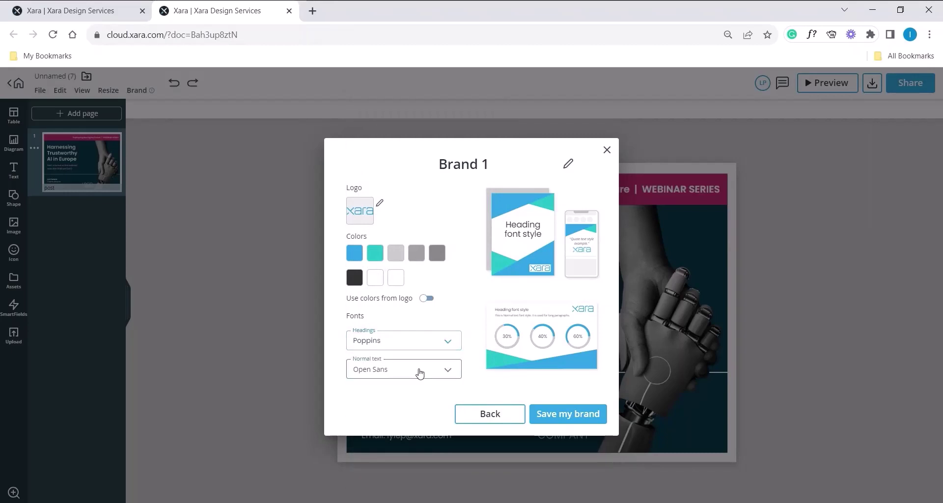
pyautogui.scroll(-3, 420, 375)
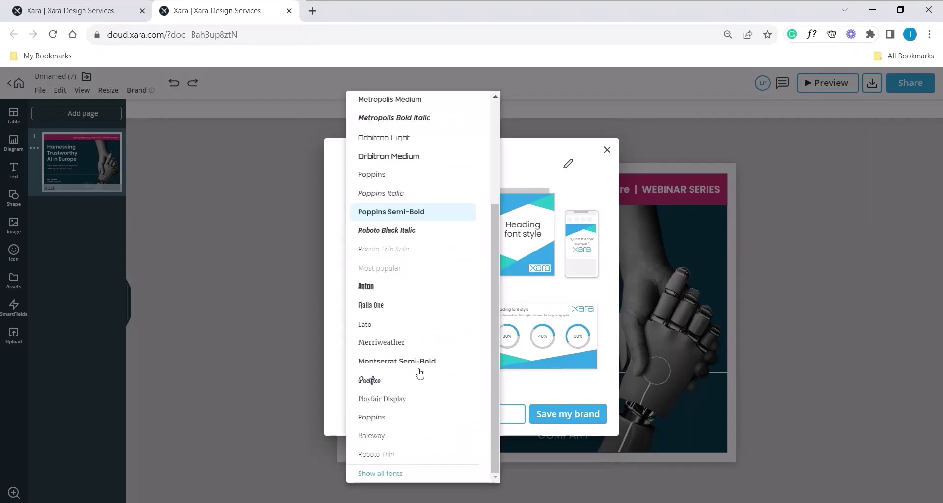
pyautogui.click(393, 327)
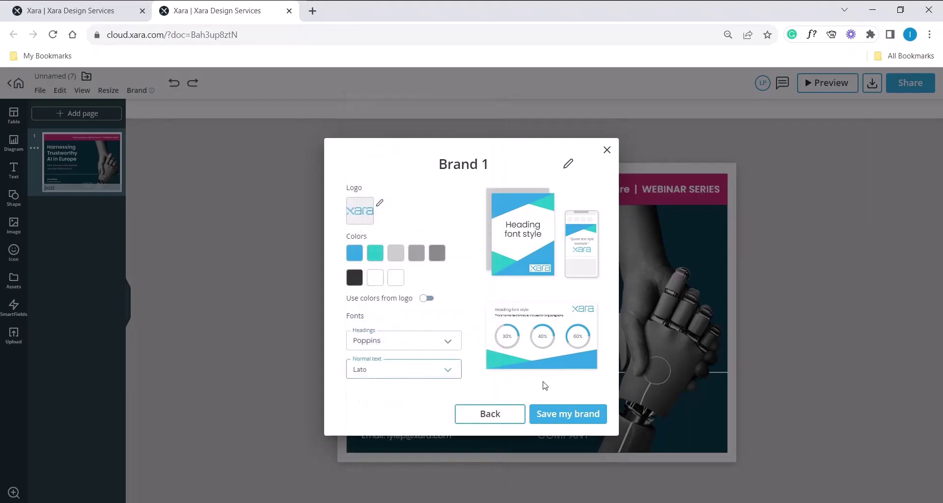
pyautogui.click(568, 415)
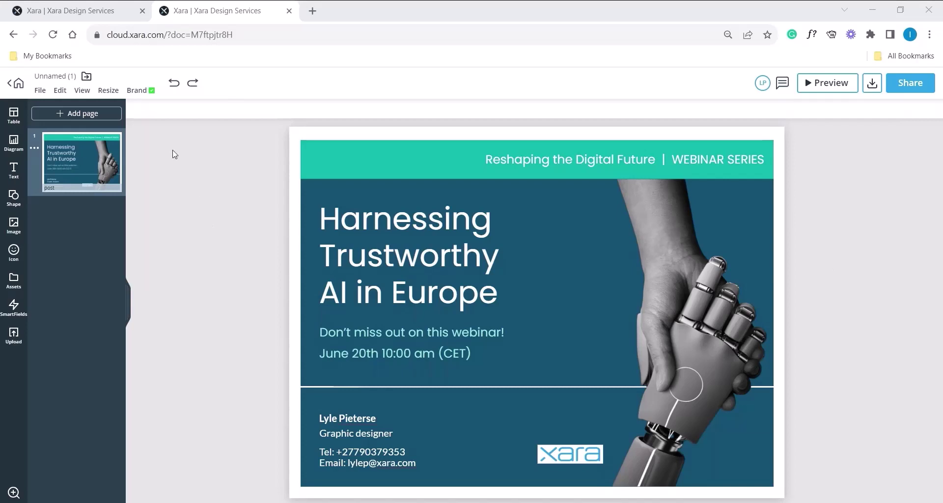
# - Open Manage Brands and toggle Brand 1's auto-apply star off and back on
pyautogui.click(137, 90)
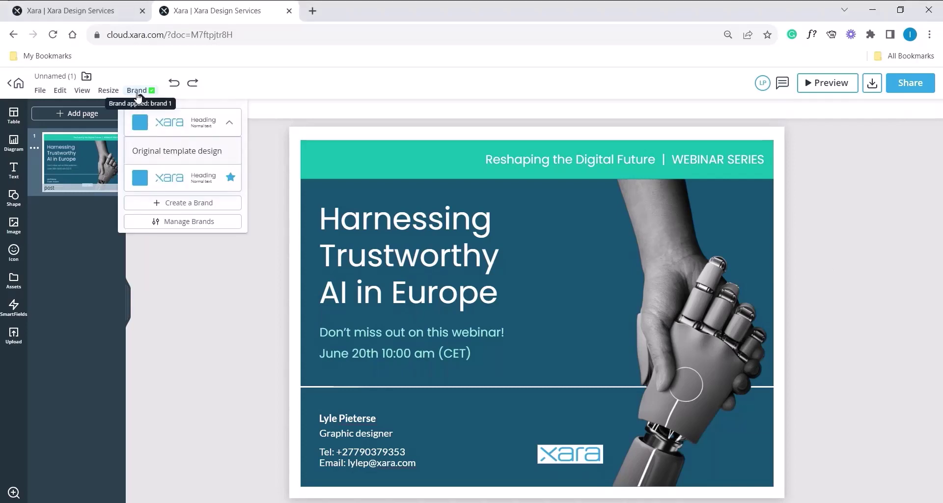
pyautogui.click(182, 223)
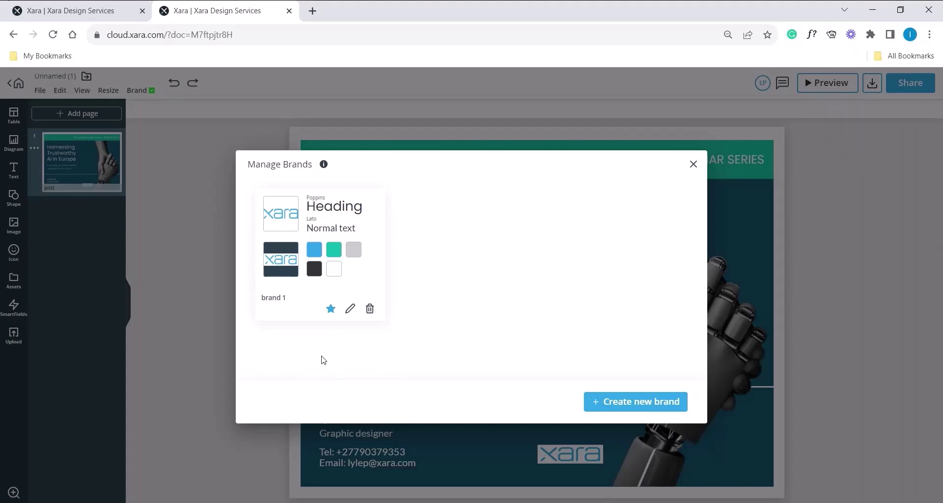
pyautogui.click(333, 314)
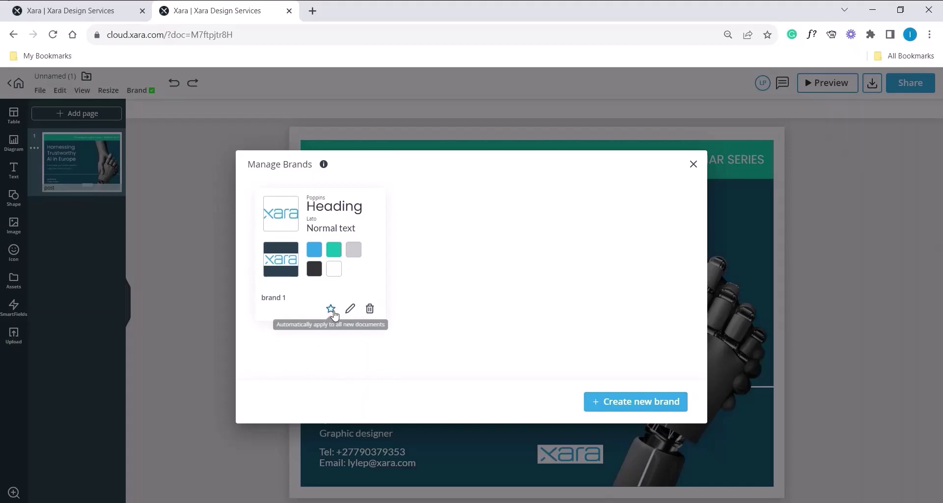
pyautogui.click(332, 311)
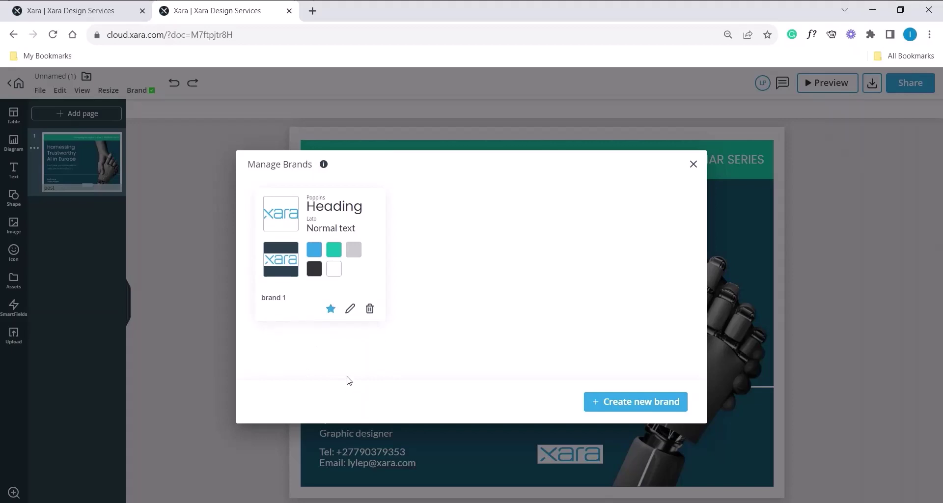
# - Edit the brand, changing its name from Brand 1 to 'brand 01', and view its logos
pyautogui.click(351, 311)
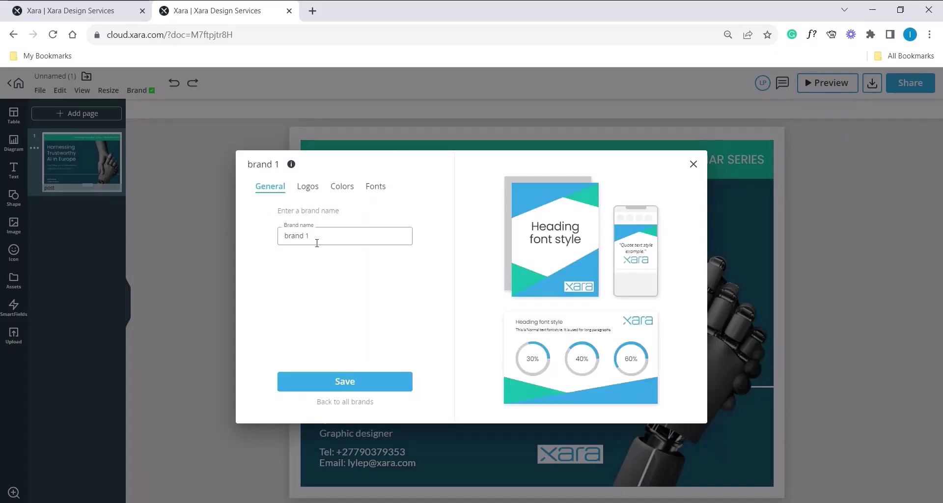
pyautogui.moveTo(316, 238); pyautogui.dragTo(234, 225)
pyautogui.press('End')
pyautogui.press('BackSpace')
pyautogui.write('01')
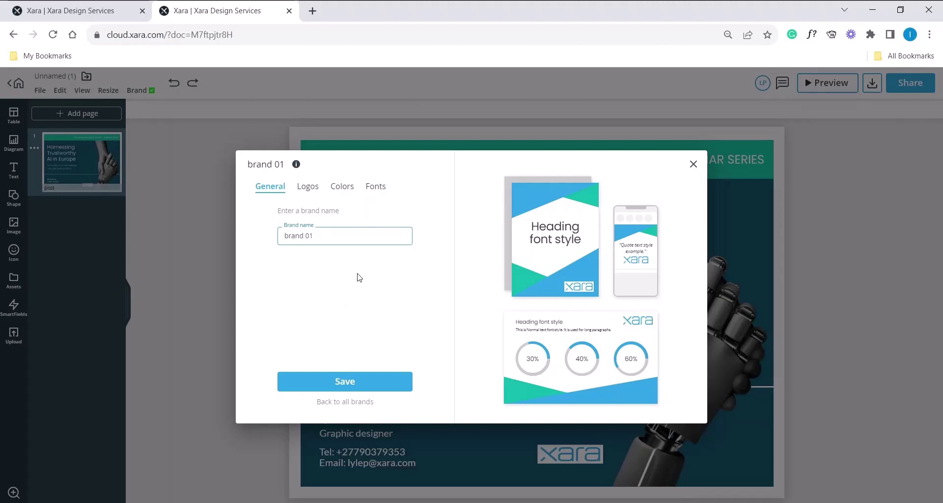
pyautogui.click(311, 190)
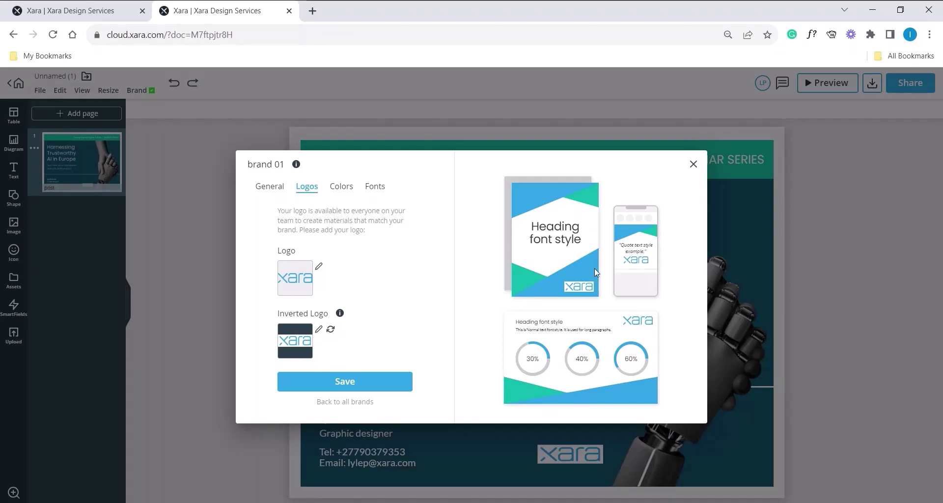
# - Replace the brand's inverted logo with the white xara_white.png image
pyautogui.click(320, 330)
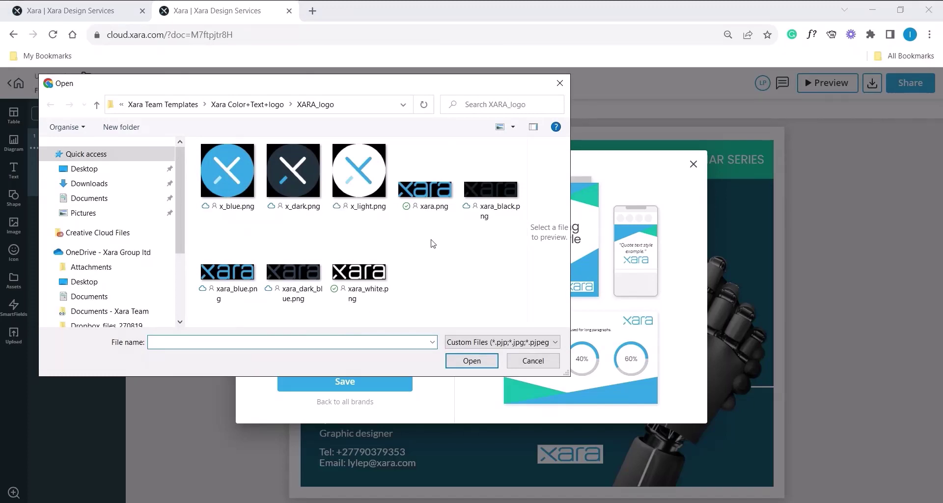
pyautogui.click(367, 275)
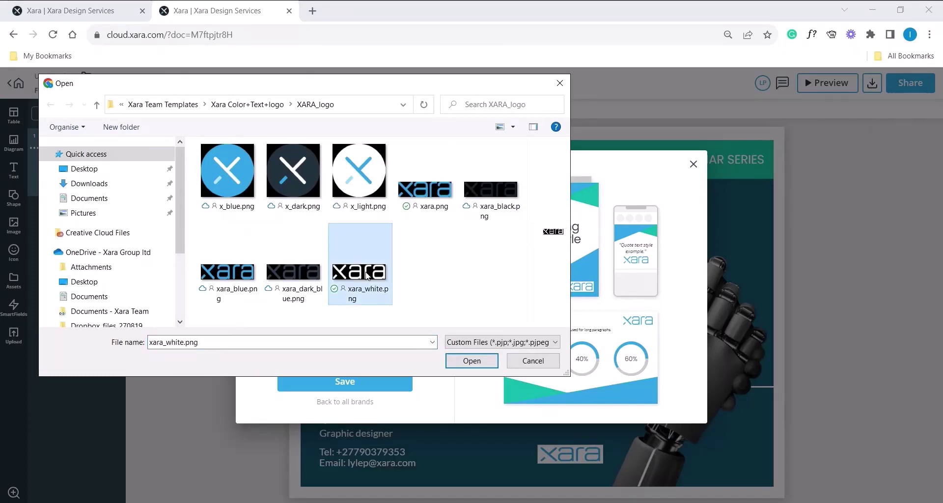
pyautogui.click(478, 364)
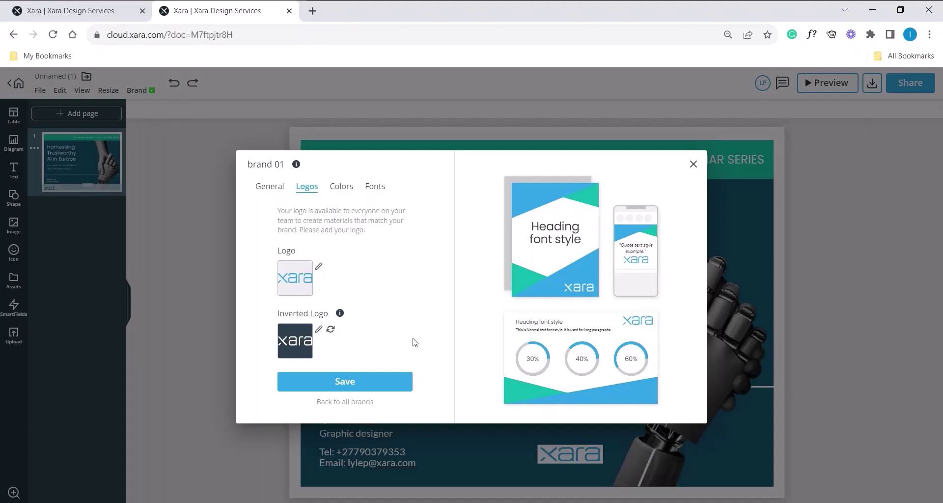
# - Change the third brand colour to purple #b72bab, save brand 01, and close Manage Brands
pyautogui.click(343, 191)
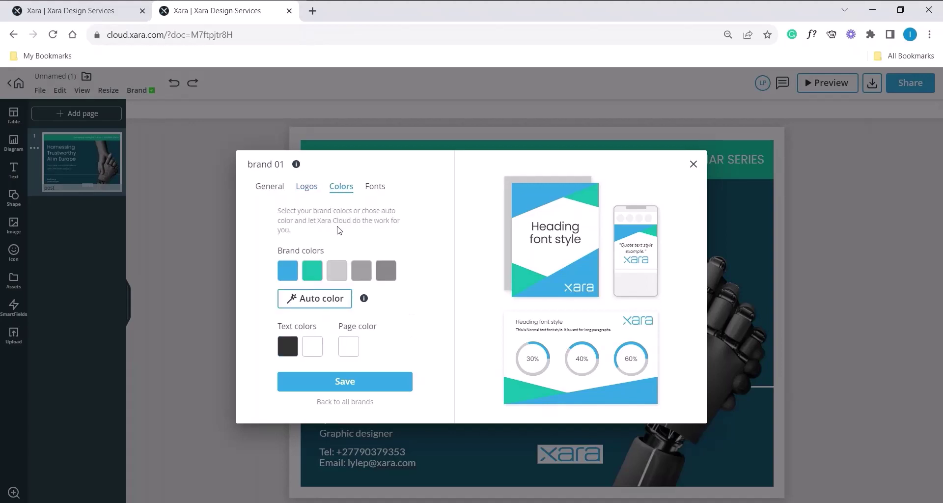
pyautogui.moveTo(338, 278)
pyautogui.click(337, 272)
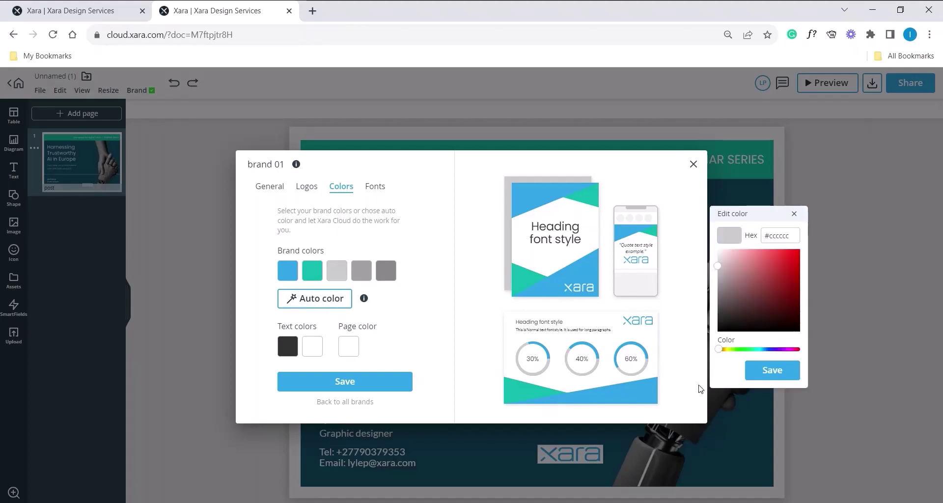
pyautogui.click(789, 349)
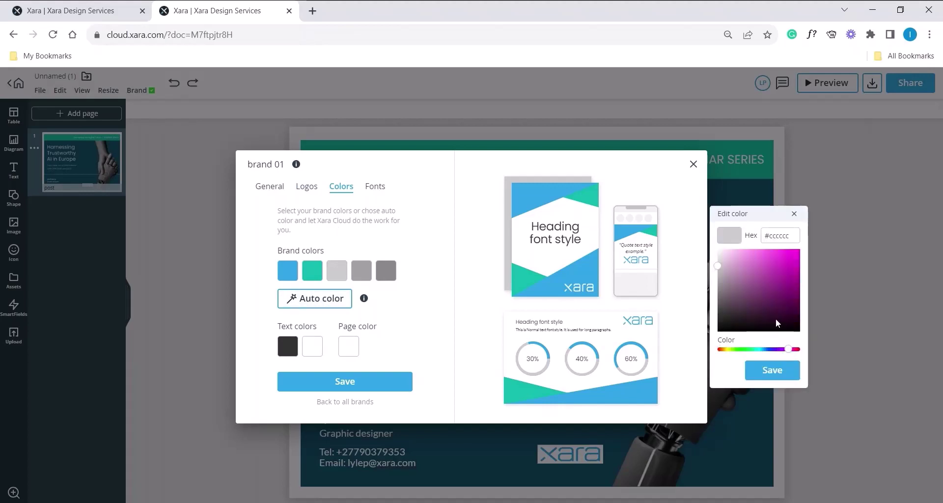
pyautogui.click(780, 274)
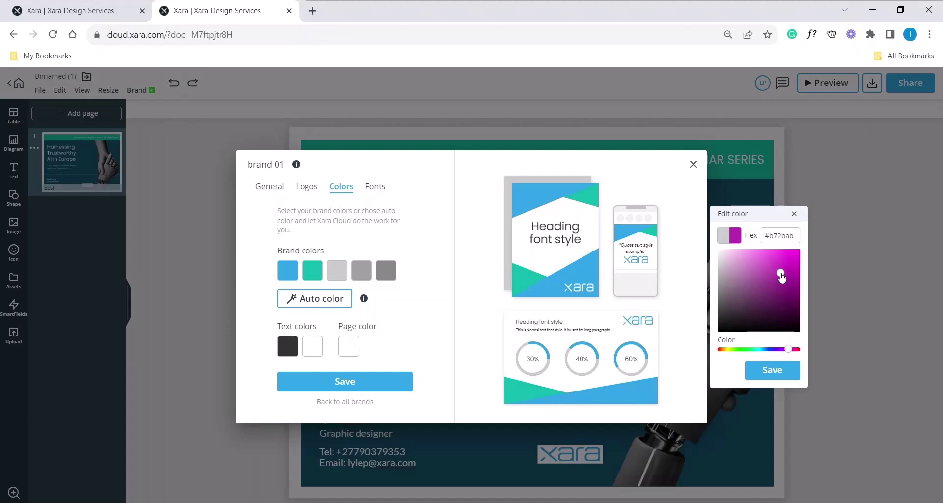
pyautogui.click(783, 378)
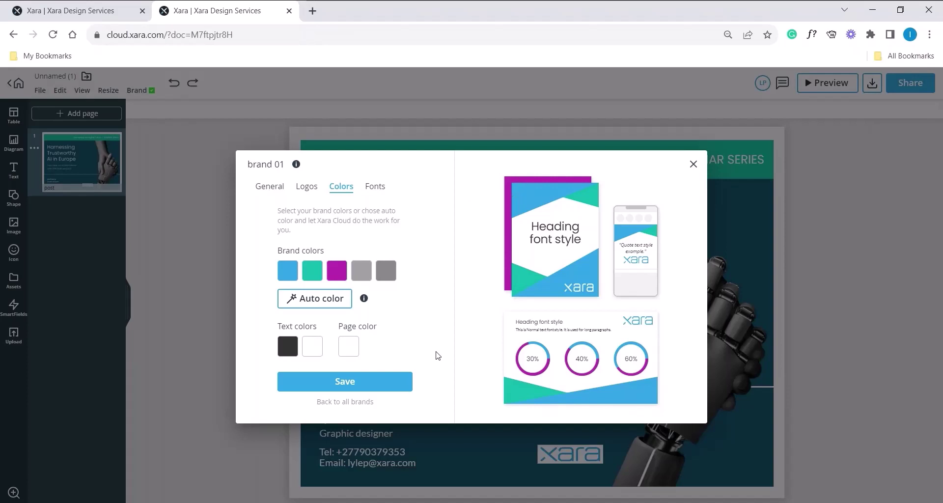
pyautogui.click(380, 385)
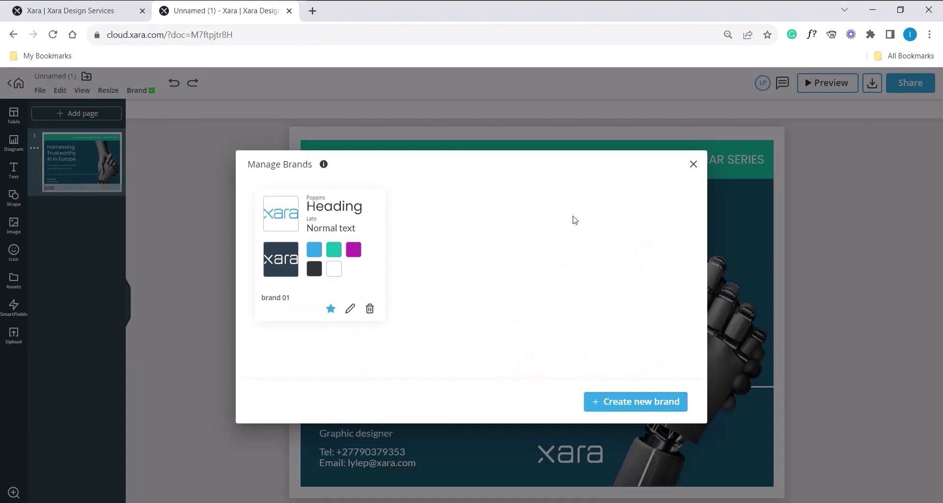
pyautogui.click(693, 164)
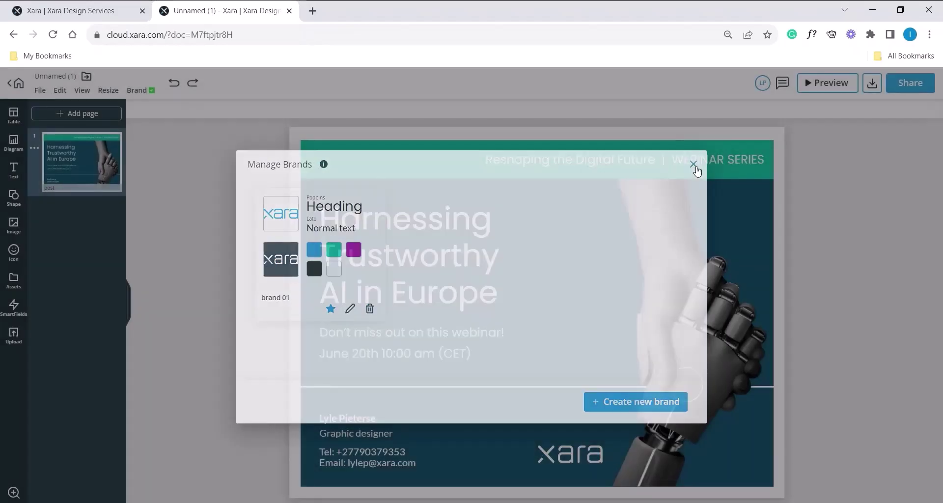